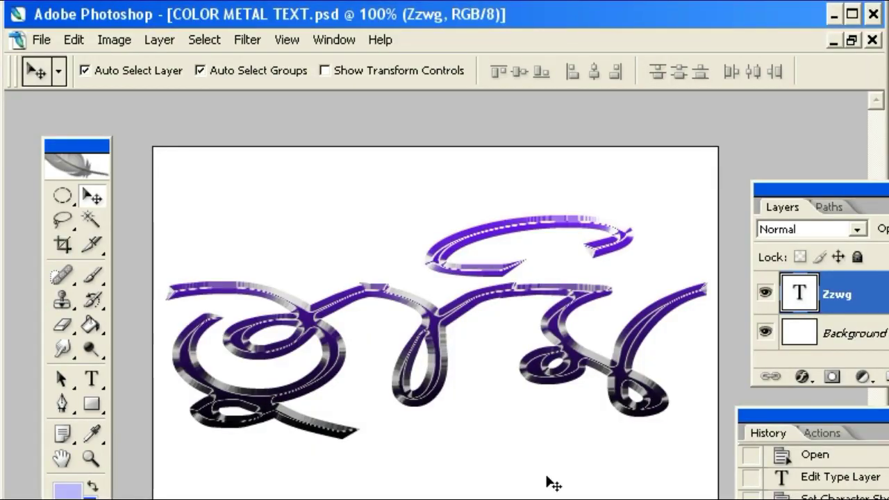
Hide the toolbox, options bar and palettes to view the finished purple metallic script text
{"action": "key", "text": "Tab"}
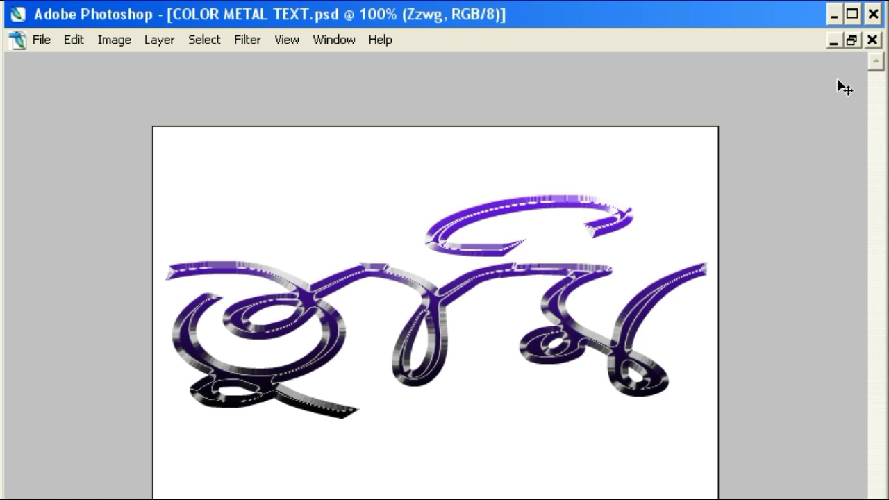
Close the sample unsaved and create a maximized white 800 x 600 px, 72 ppi document
{"action": "left_click", "coordinate": [873, 40]}
{"action": "left_click", "coordinate": [482, 271]}
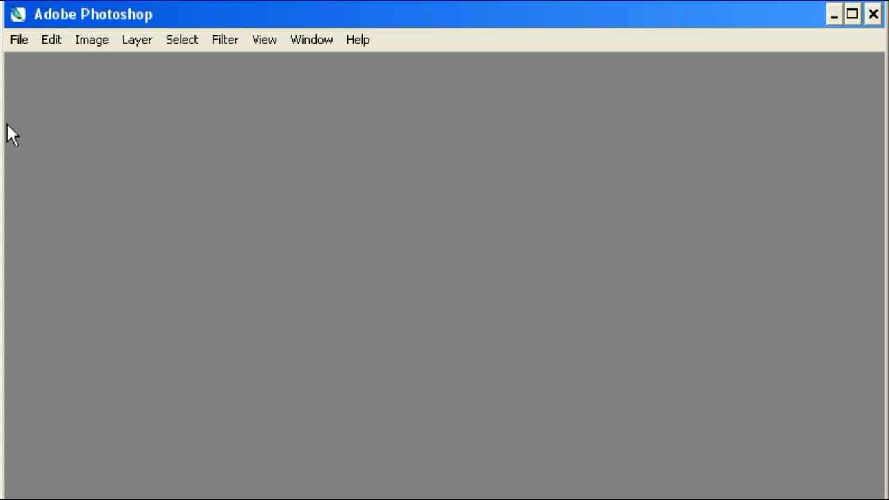
{"action": "left_click", "coordinate": [18, 42]}
{"action": "left_click", "coordinate": [21, 65]}
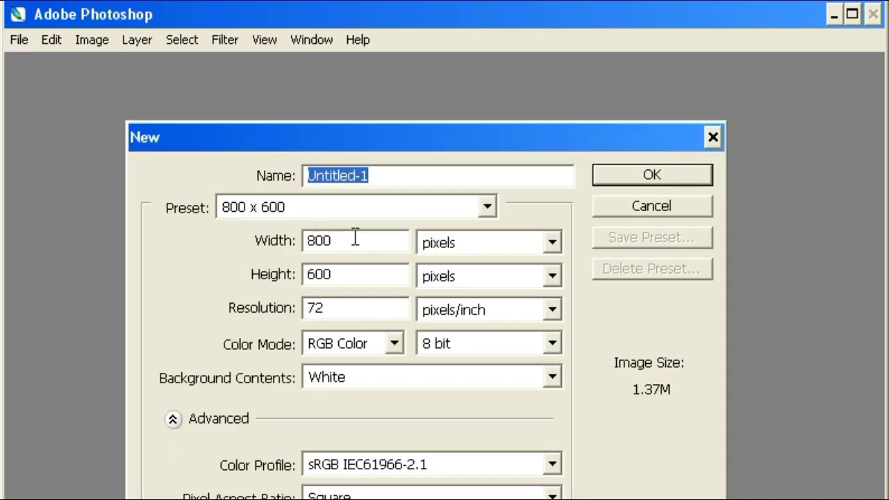
{"action": "left_click", "coordinate": [632, 177]}
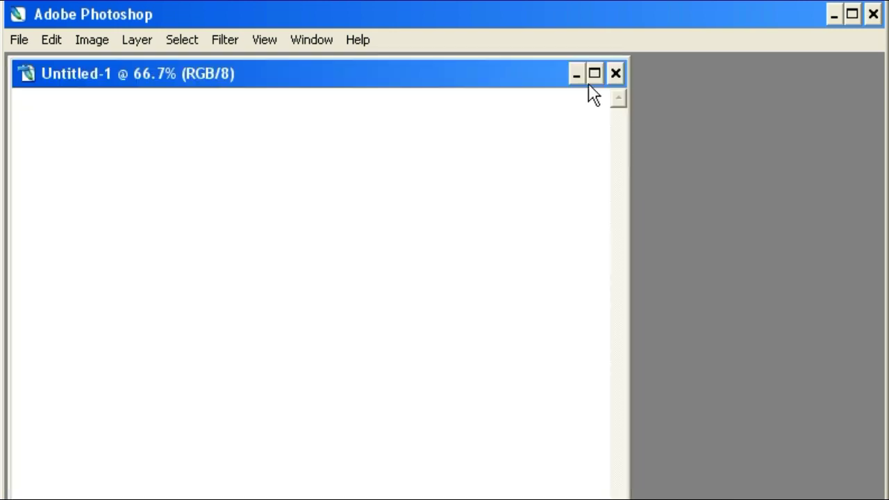
{"action": "left_click", "coordinate": [595, 75]}
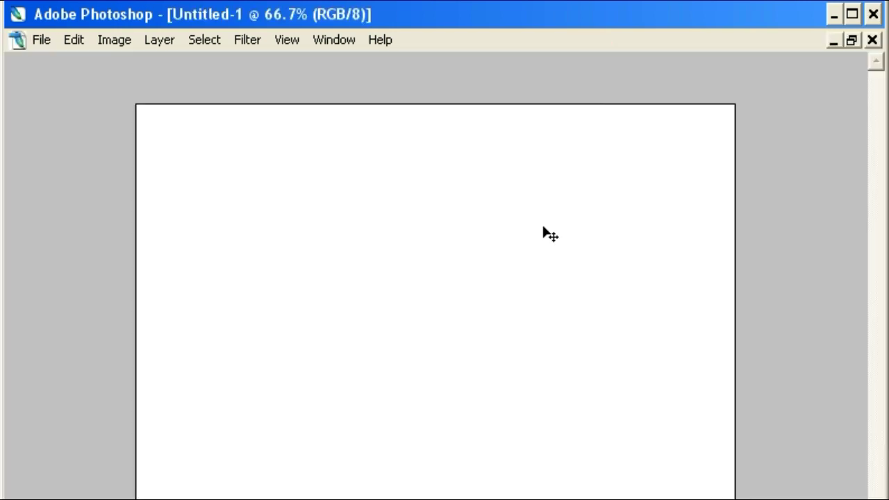
{"action": "key", "text": "Tab"}
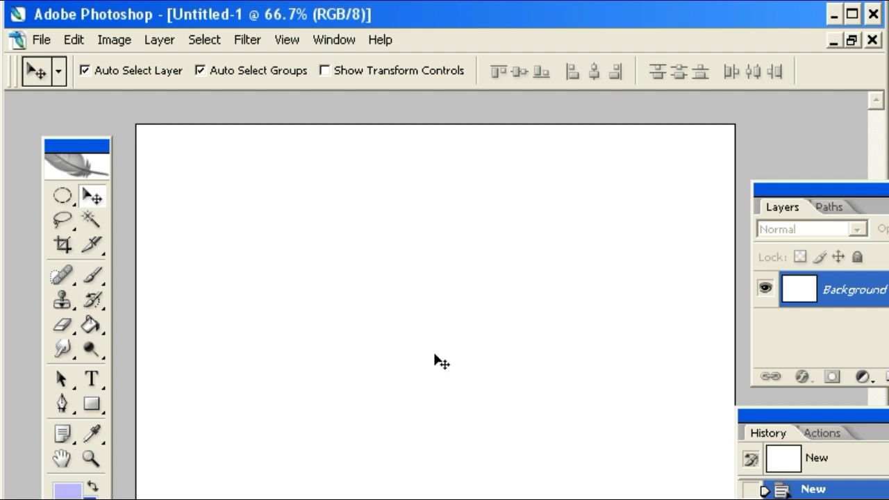
Type 'dIm' as 250 pt SomeshwariEMJ lavender text and commit it near the canvas centre
{"action": "left_click", "coordinate": [97, 389]}
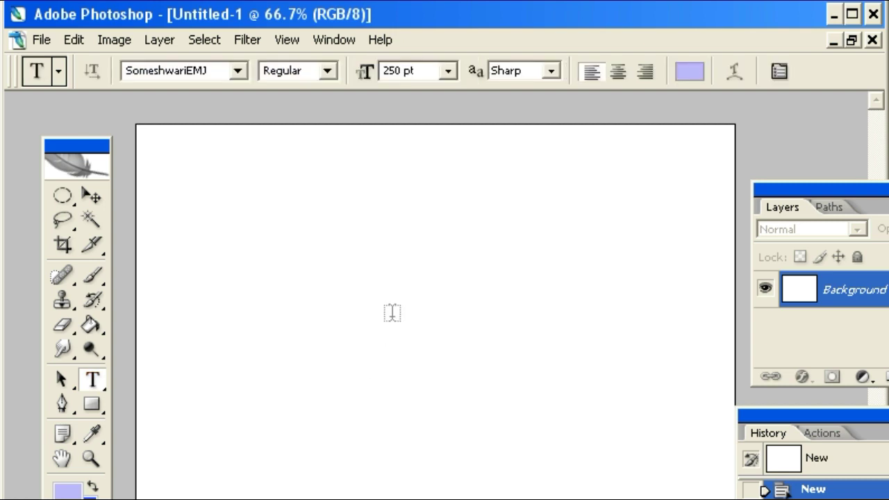
{"action": "left_click", "coordinate": [393, 314]}
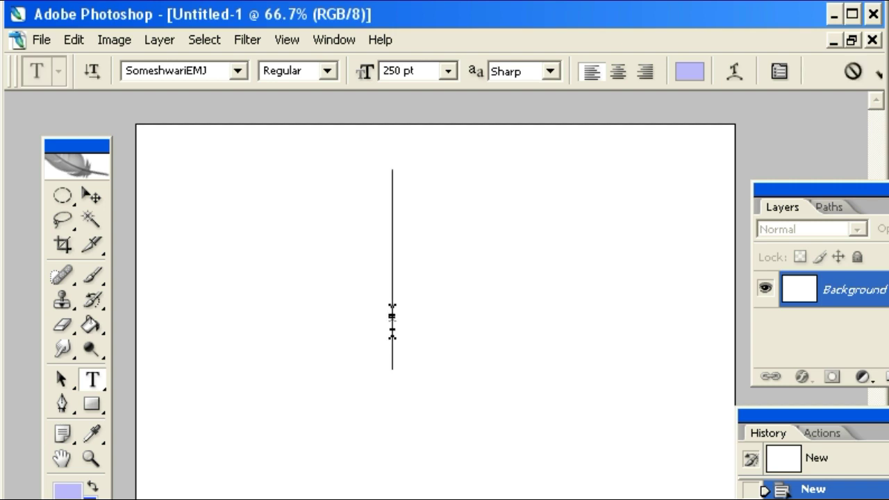
{"action": "type", "text": "dIm"}
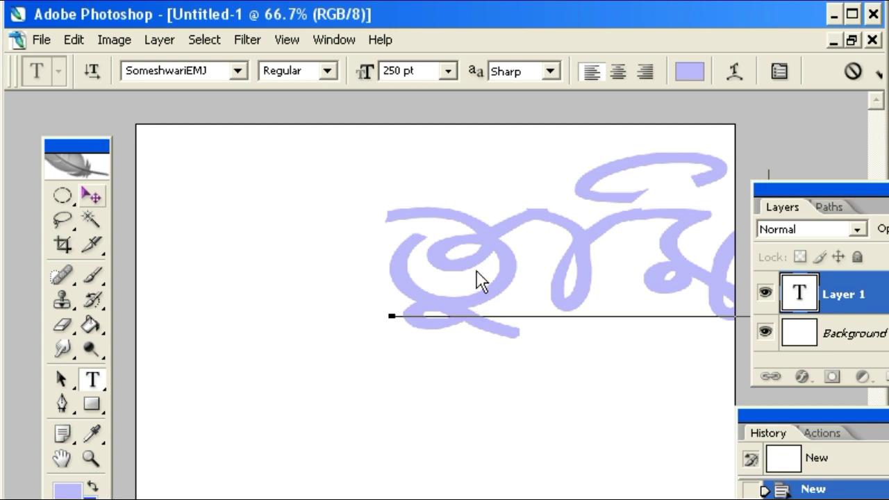
{"action": "key", "text": "ctrl+Return"}
{"action": "key", "text": "v"}
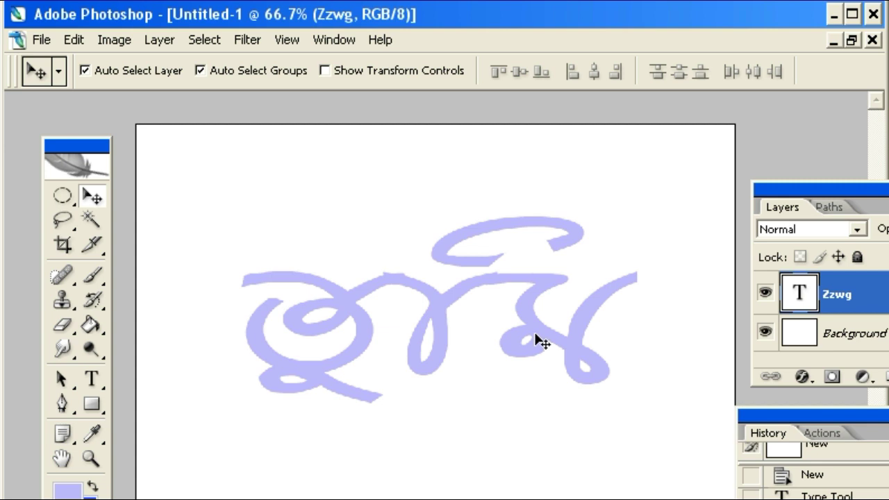
Drag the Layers palette left so the Zzwg and Background layers are fully visible
{"action": "left_click_drag", "start_coordinate": [817, 192], "coordinate": [691, 180]}
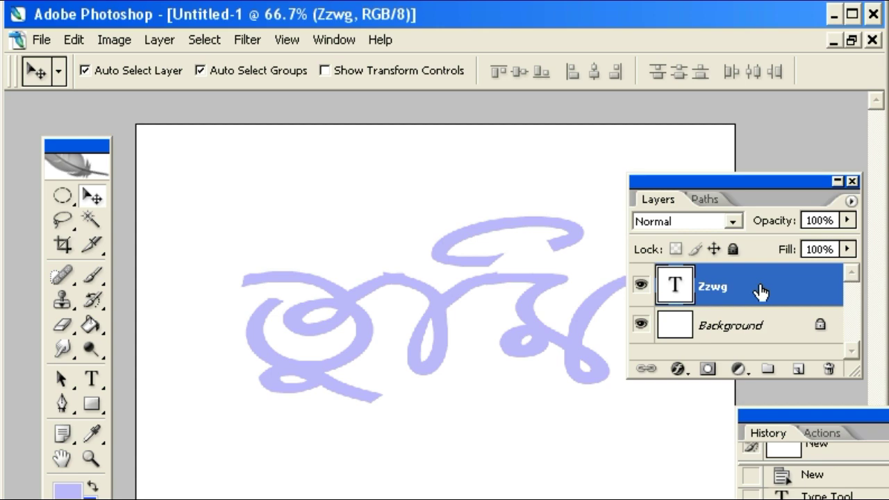
Open Zzwg's Layer Style, switch off Bevel and Emboss, and enable a black-to-white Gradient Overlay
{"action": "double_click", "coordinate": [761, 292]}
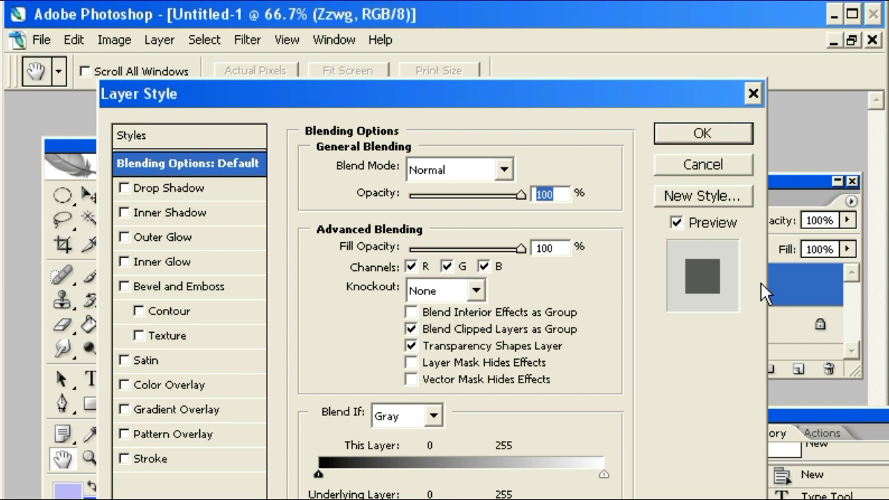
{"action": "left_click", "coordinate": [731, 166]}
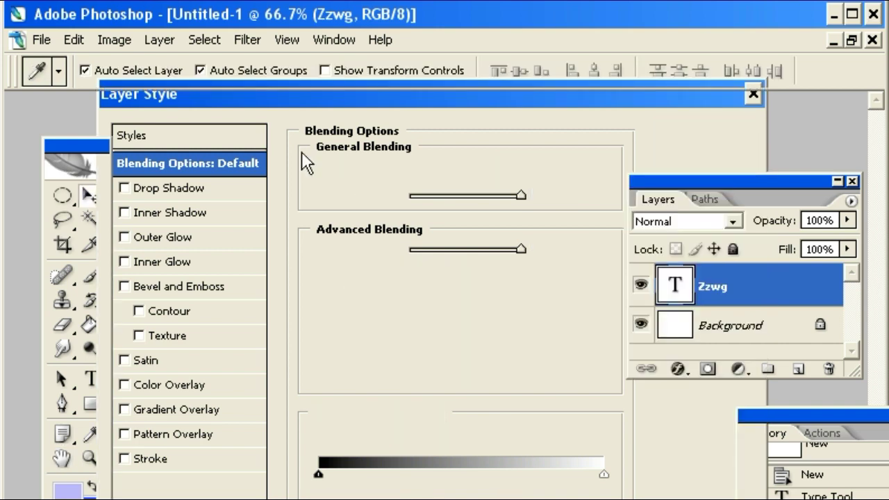
{"action": "left_click", "coordinate": [156, 39]}
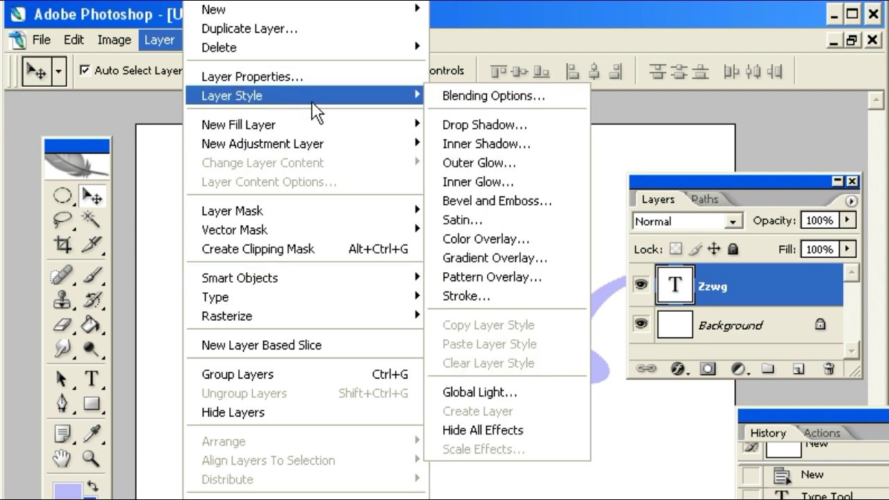
{"action": "mouse_move", "coordinate": [302, 95]}
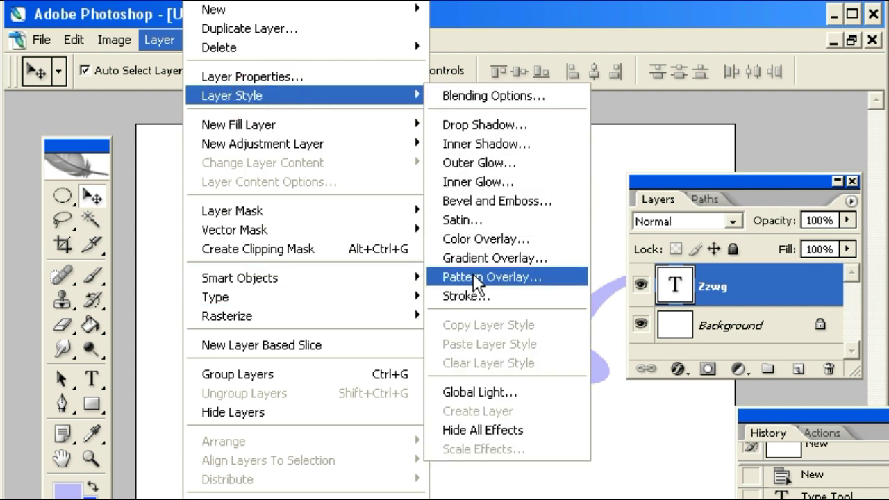
{"action": "left_click", "coordinate": [485, 200]}
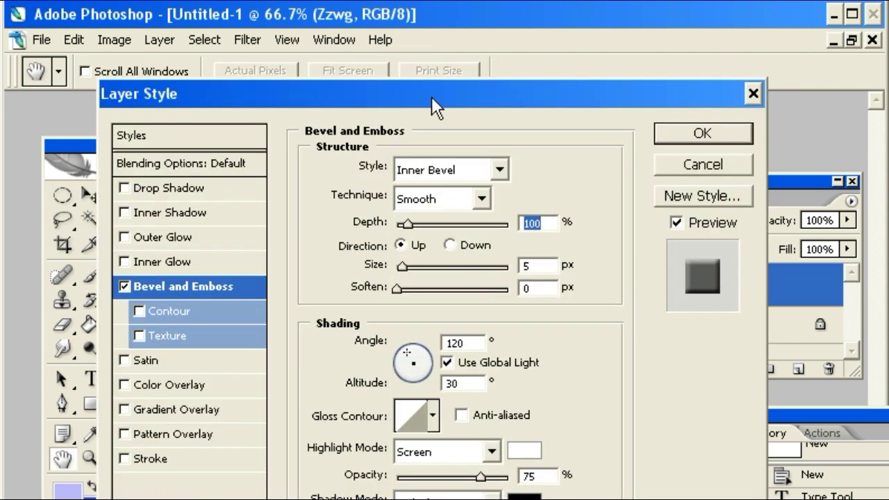
{"action": "left_click_drag", "start_coordinate": [431, 95], "coordinate": [432, 137]}
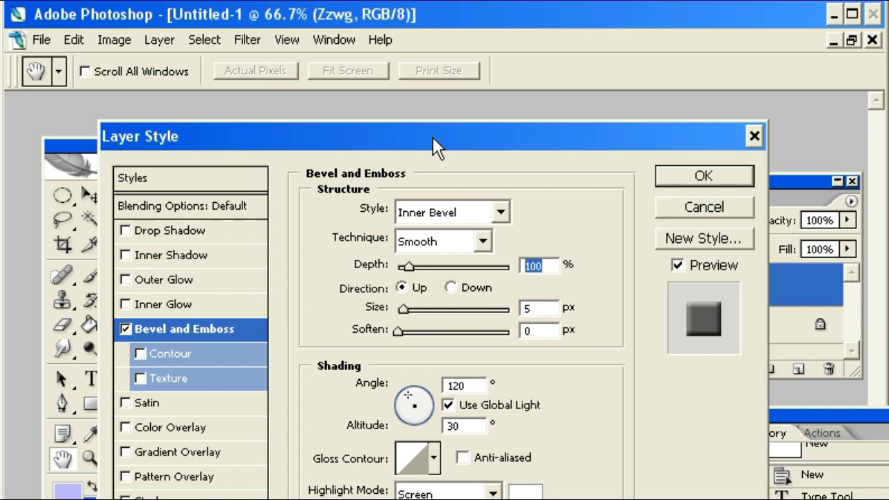
{"action": "left_click", "coordinate": [126, 331]}
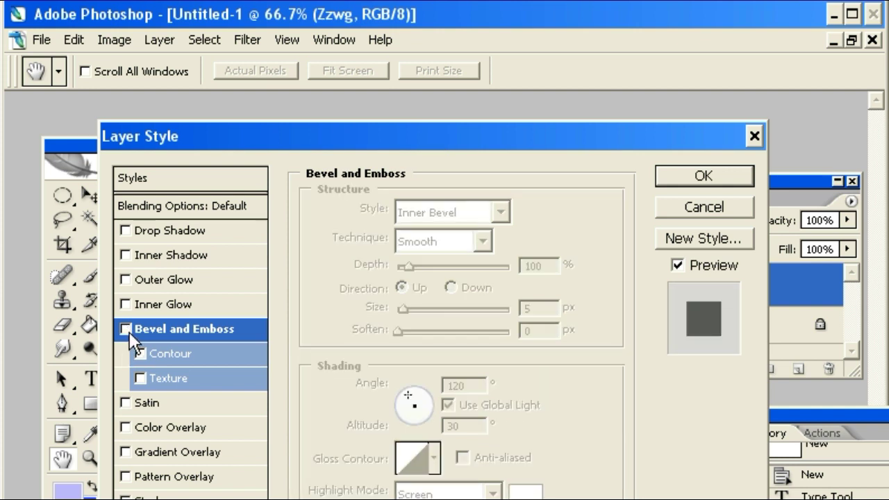
{"action": "left_click", "coordinate": [145, 453]}
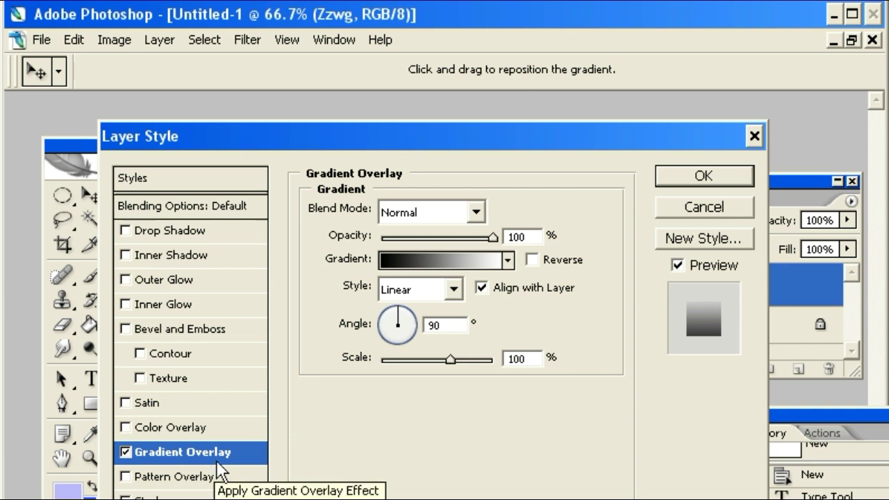
Apply the lavender-to-blue gradient preset to the overlay and enable Bevel and Emboss
{"action": "left_click", "coordinate": [509, 260]}
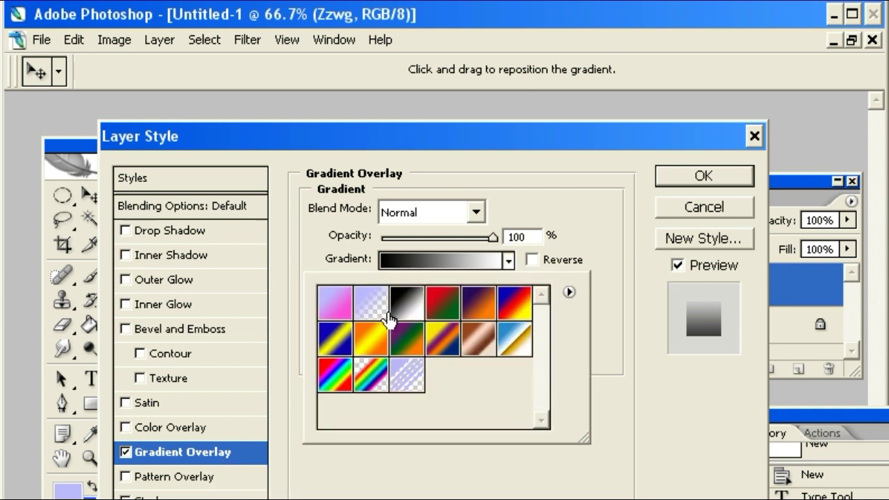
{"action": "double_click", "coordinate": [332, 295]}
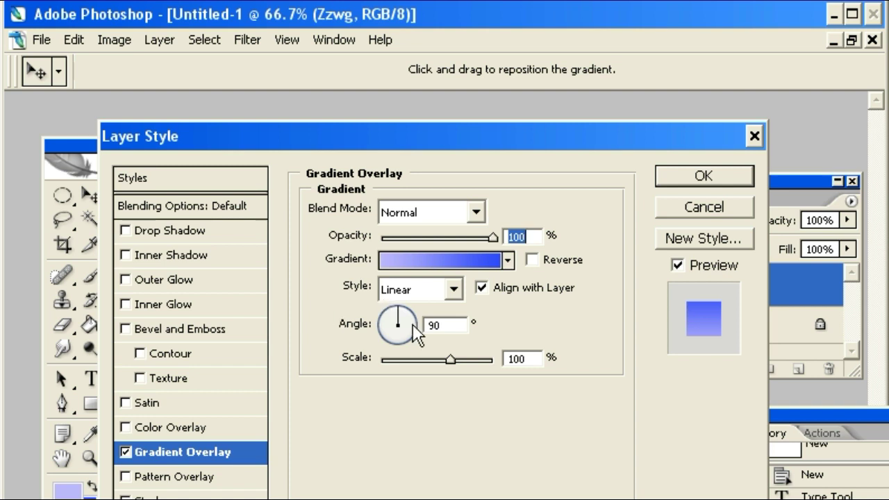
{"action": "left_click", "coordinate": [185, 329]}
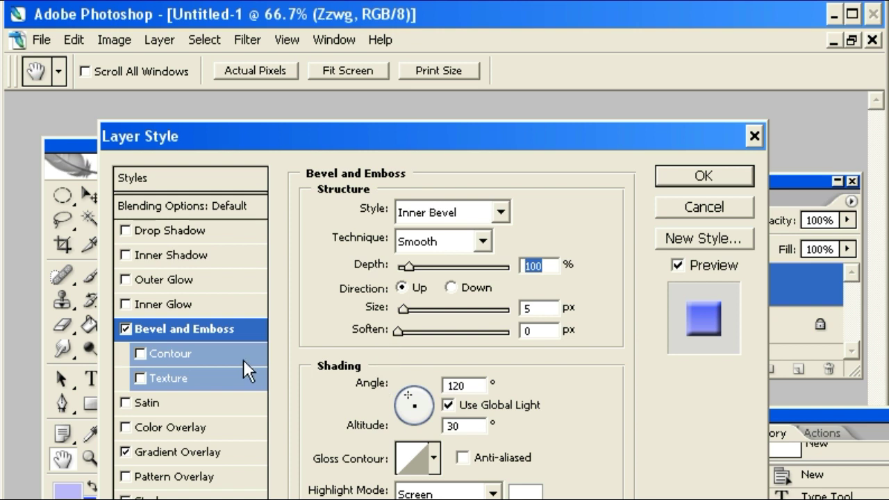
Keep Inner Bevel style, set technique to Chisel Hard and depth to 150%
{"action": "left_click", "coordinate": [501, 212]}
{"action": "left_click", "coordinate": [465, 256]}
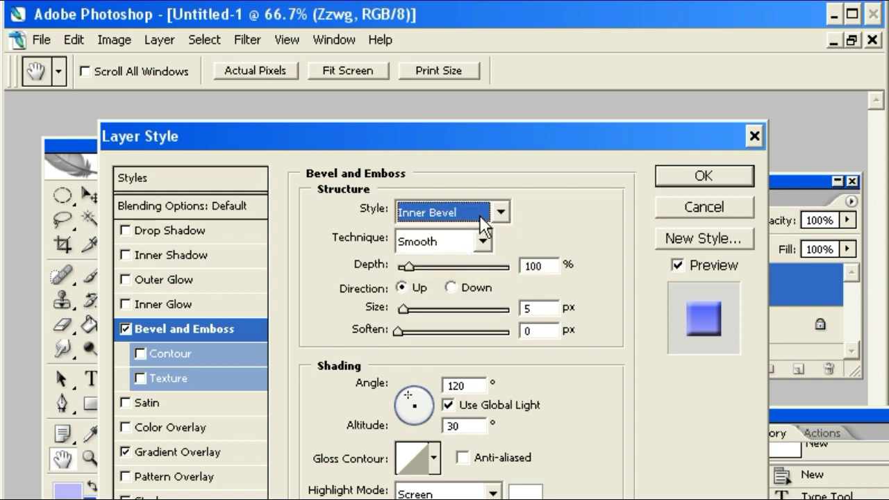
{"action": "left_click", "coordinate": [482, 241]}
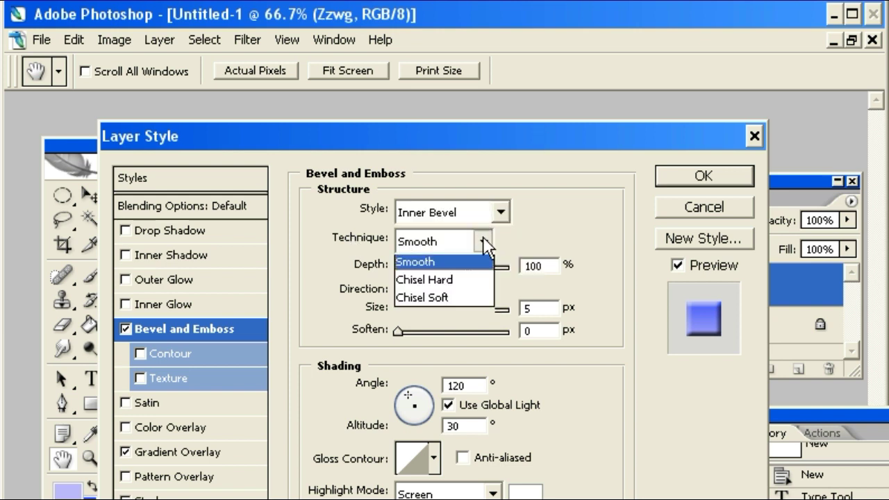
{"action": "left_click", "coordinate": [462, 279]}
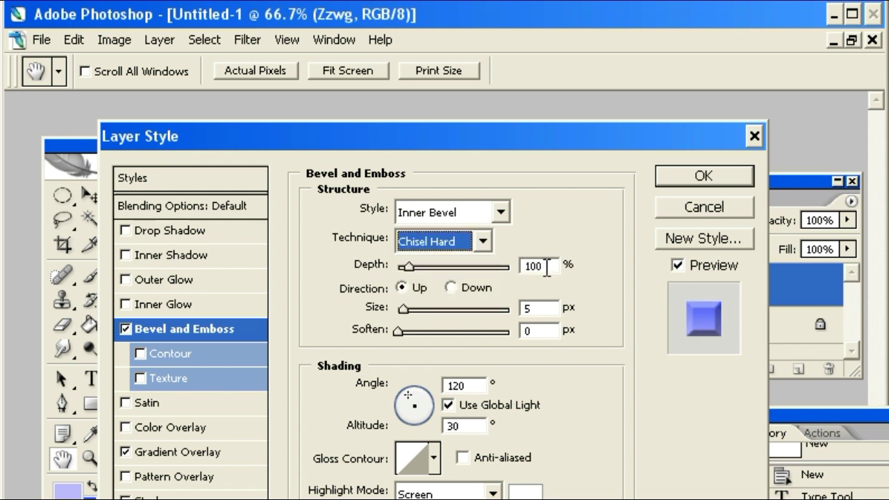
{"action": "left_click_drag", "start_coordinate": [548, 267], "coordinate": [519, 268]}
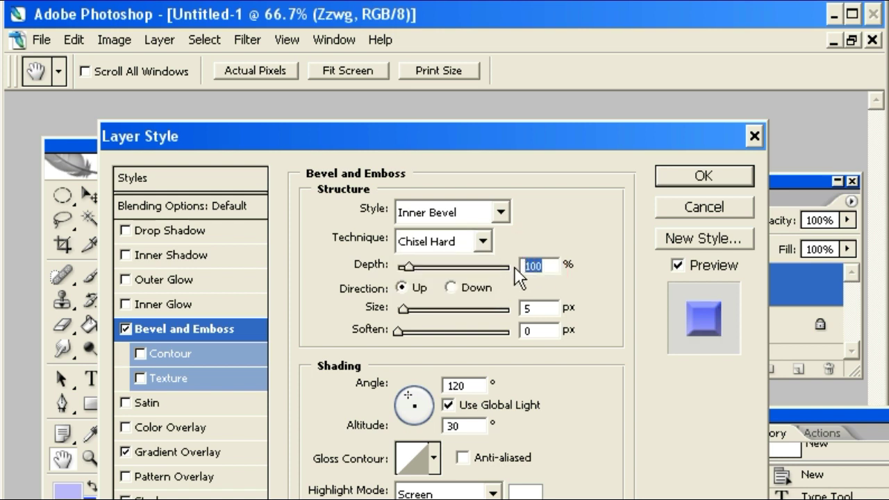
{"action": "type", "text": "15"}
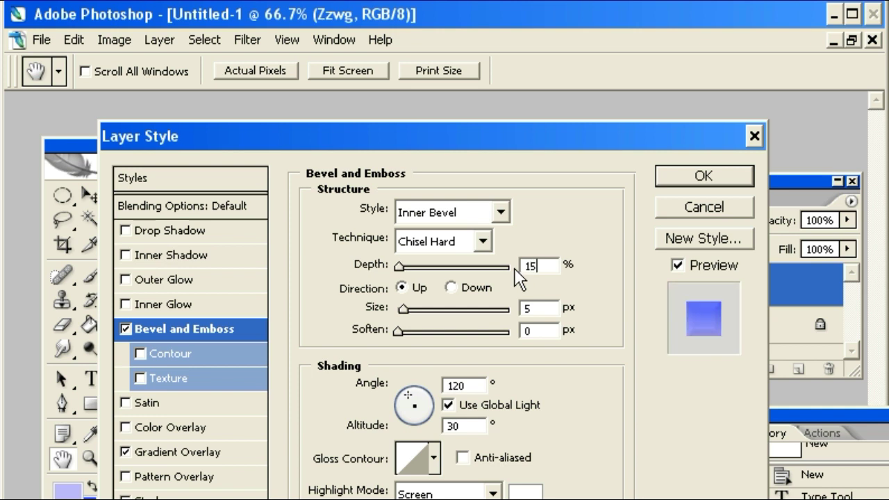
{"action": "type", "text": "0"}
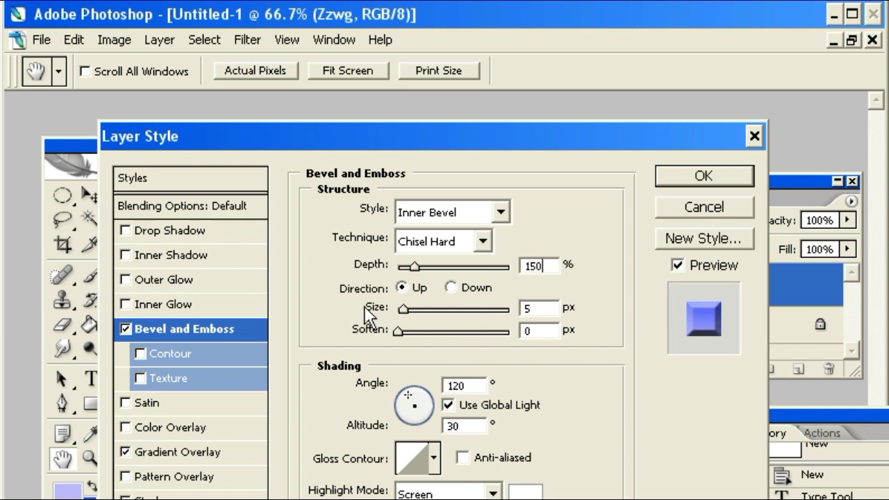
Keep the bevel direction Up after comparing Down, and set size to 6 px
{"action": "left_click", "coordinate": [453, 288]}
{"action": "left_click", "coordinate": [403, 287]}
{"action": "left_click", "coordinate": [451, 287]}
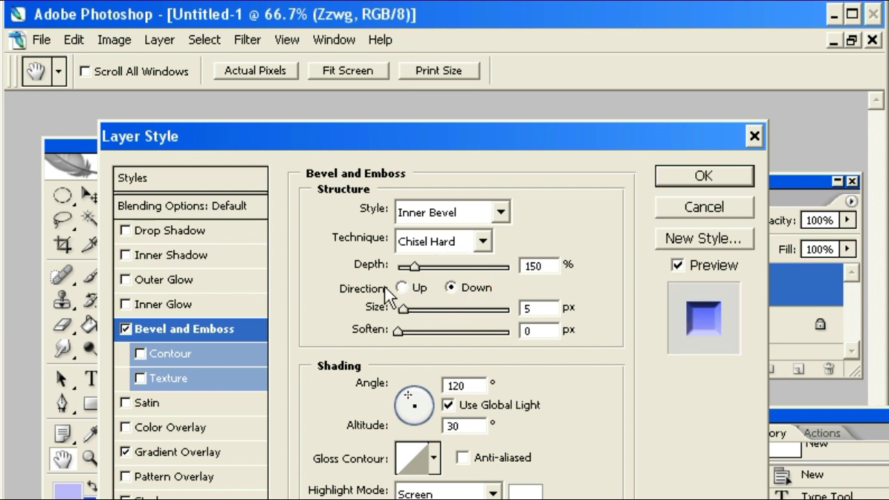
{"action": "left_click", "coordinate": [402, 287]}
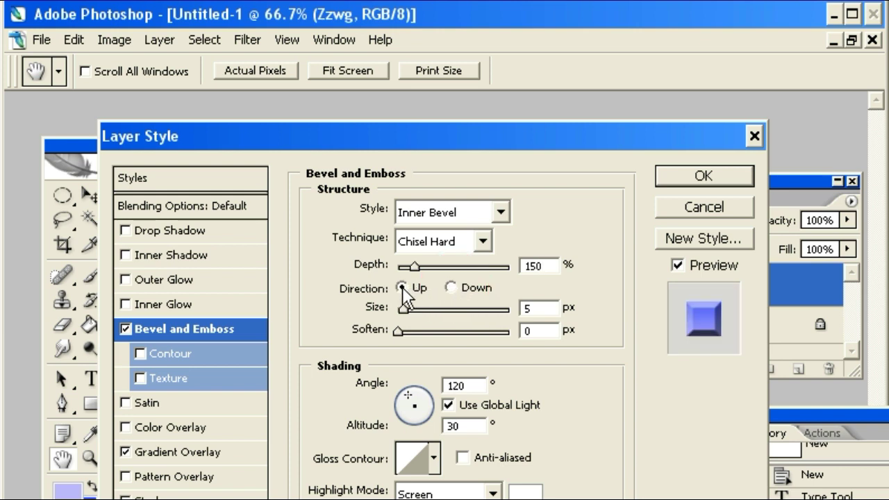
{"action": "double_click", "coordinate": [523, 307]}
{"action": "type", "text": "6"}
Leave the shadow blend mode unchanged and set shading angle 120° and altitude 30°
{"action": "left_click", "coordinate": [451, 498]}
{"action": "left_click", "coordinate": [441, 111]}
{"action": "double_click", "coordinate": [476, 384]}
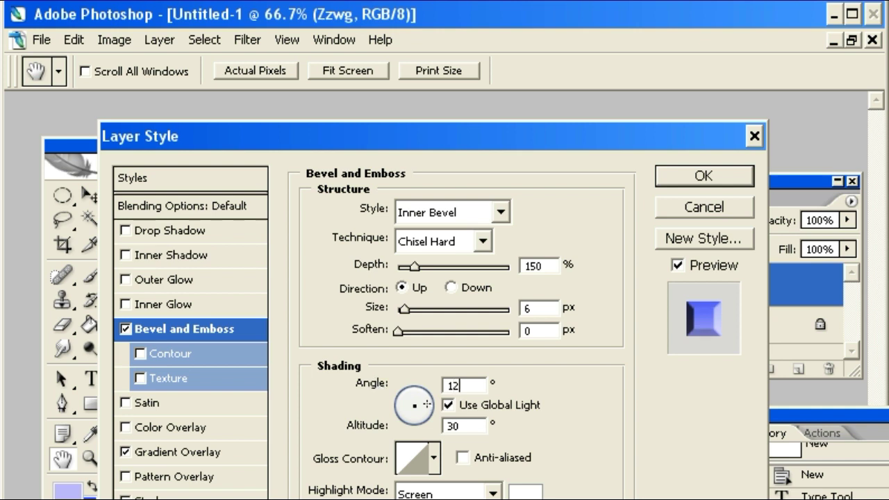
{"action": "type", "text": "120"}
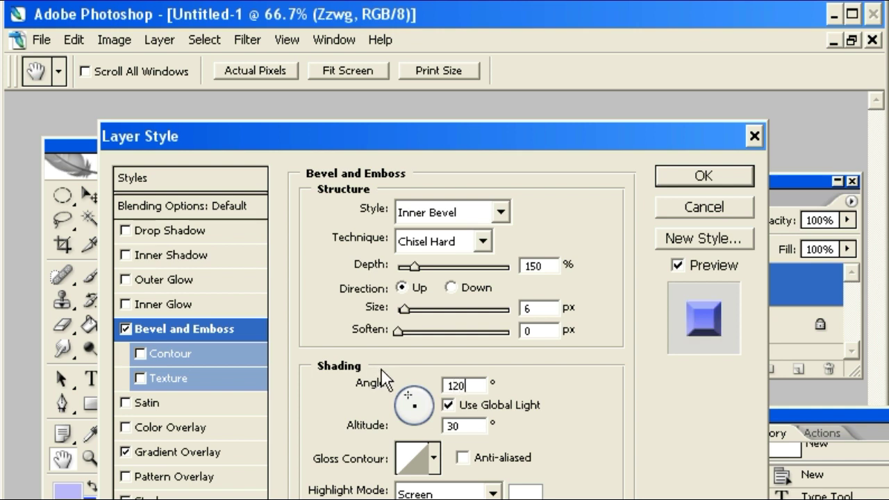
{"action": "double_click", "coordinate": [455, 426]}
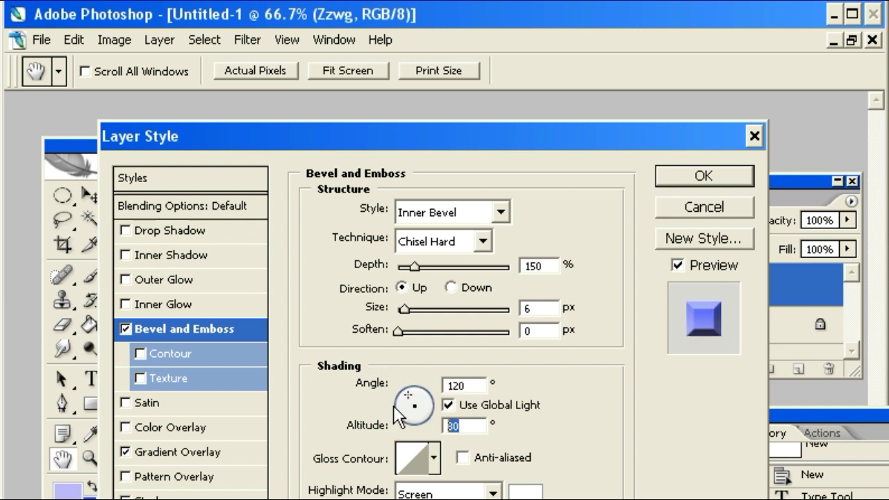
{"action": "type", "text": "30"}
Change the bevel shadow colour to a bright saturated blue at hue 229
{"action": "left_click", "coordinate": [525, 499]}
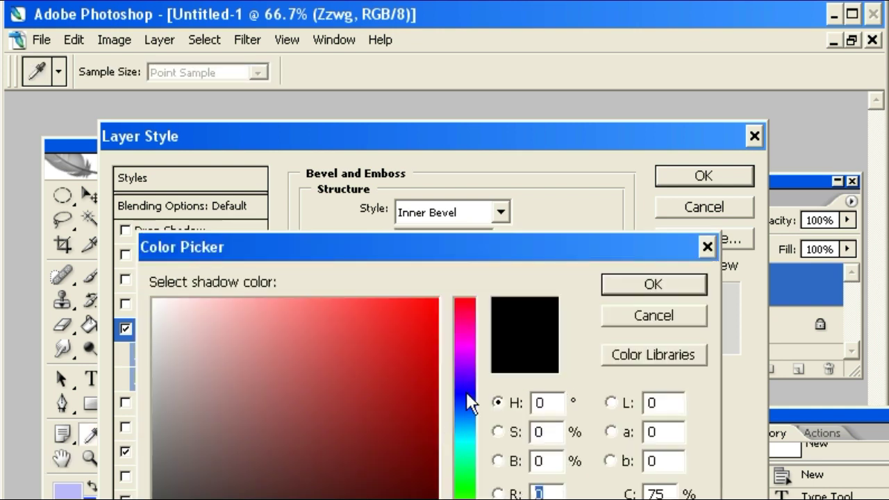
{"action": "left_click", "coordinate": [467, 402]}
{"action": "left_click", "coordinate": [435, 302]}
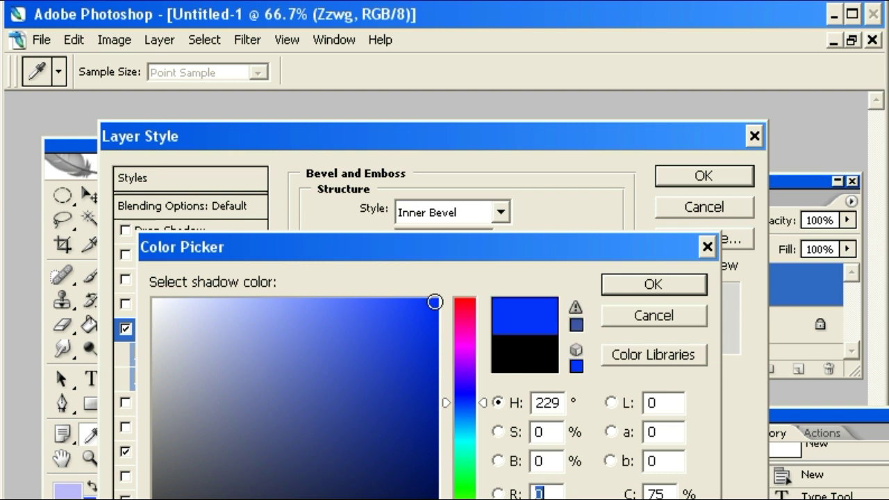
{"action": "left_click", "coordinate": [662, 290]}
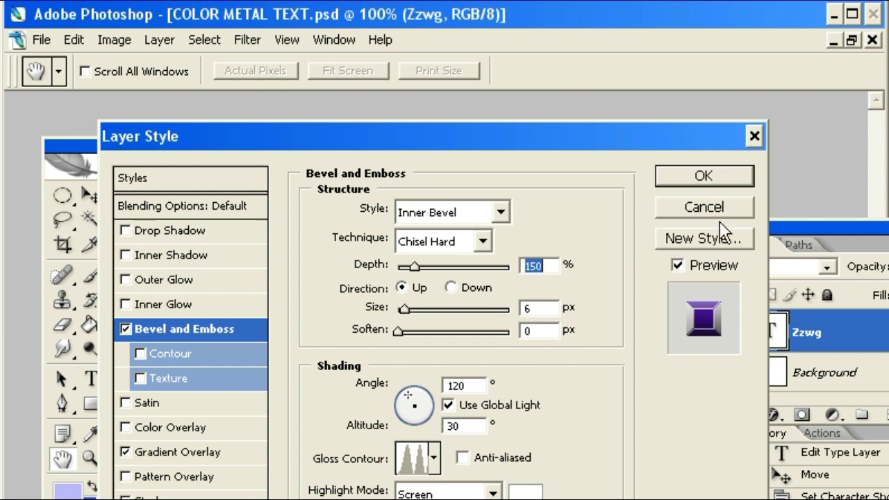
Nudge the Layer Style dialog aside and apply the chiselled metal styles to Zzwg
{"action": "left_click_drag", "start_coordinate": [642, 134], "coordinate": [628, 125]}
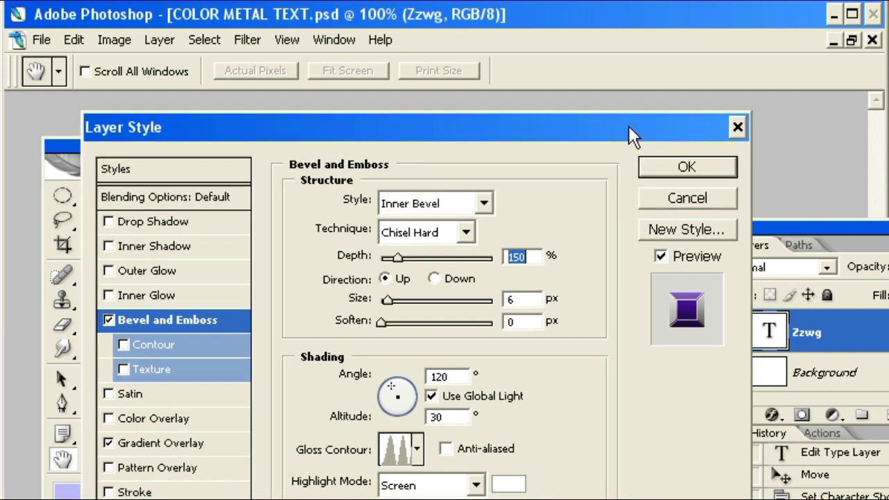
{"action": "left_click", "coordinate": [707, 174]}
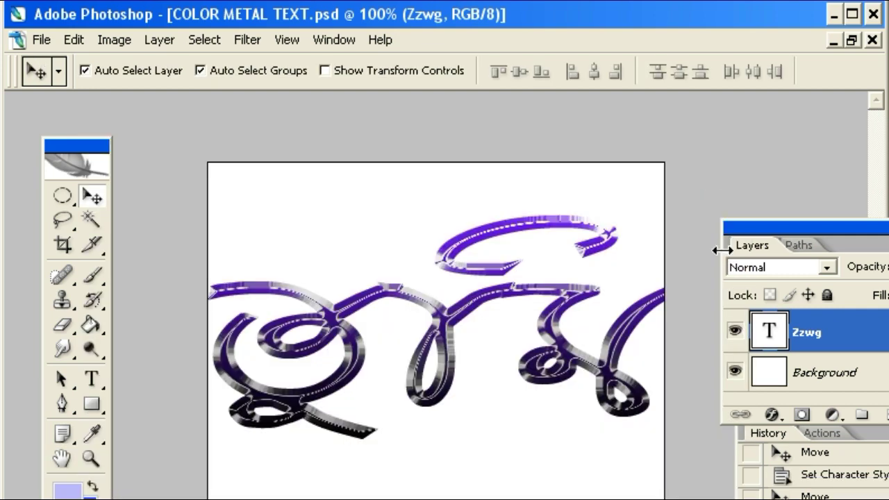